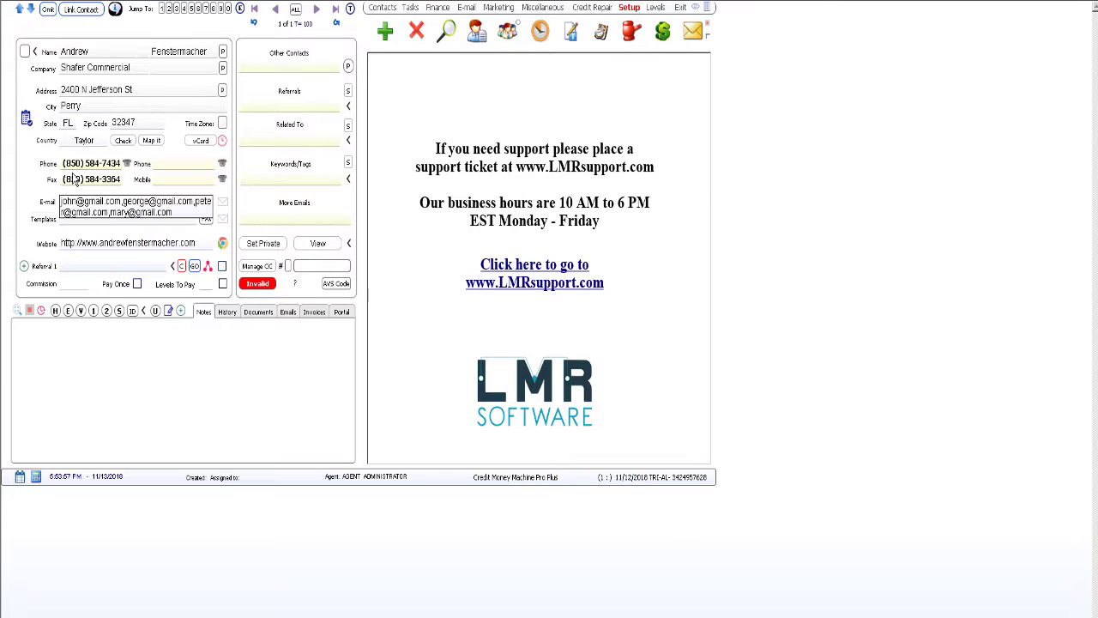
# Create a new workflow titled TEST2 in the Workflow Manager.
pyautogui.click(26, 118)
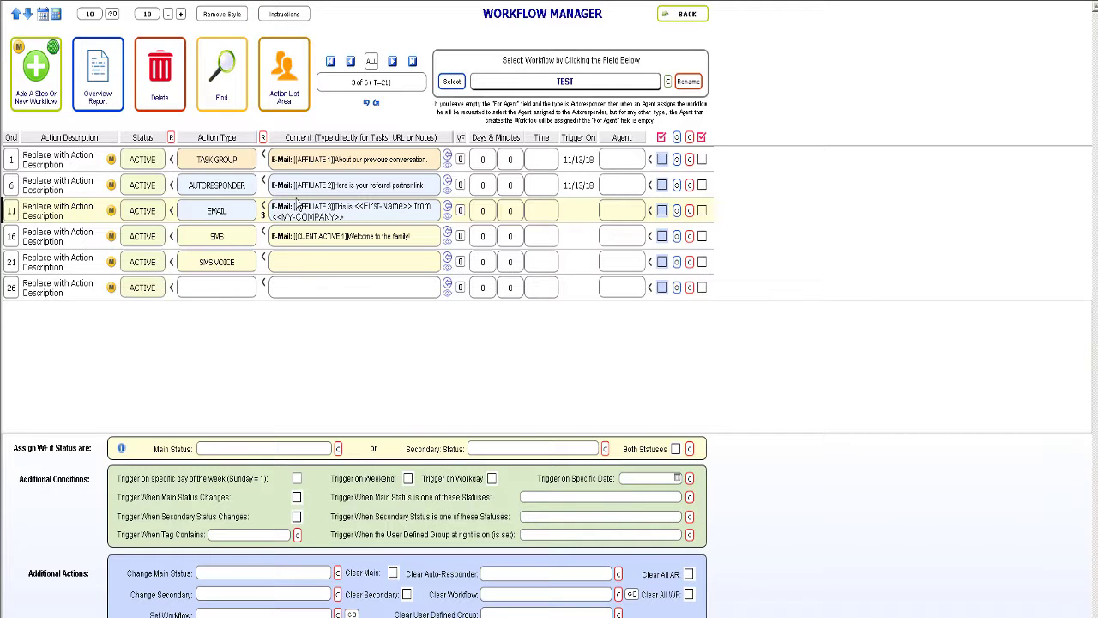
pyautogui.click(35, 77)
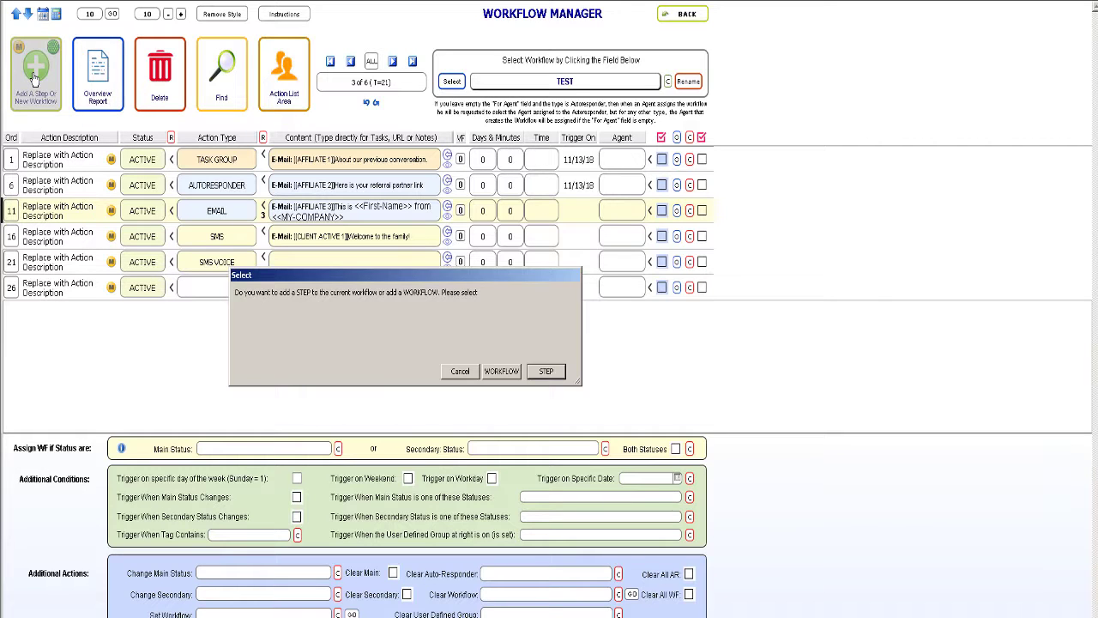
pyautogui.press('Tab')
pyautogui.press('Return')
pyautogui.write('T')
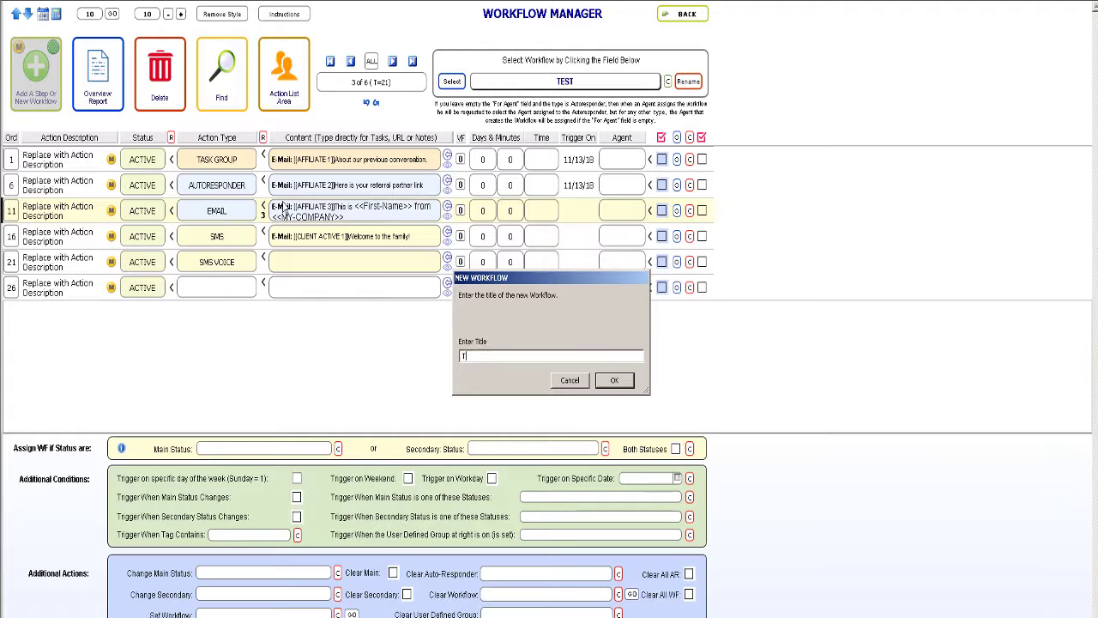
pyautogui.write('EST2')
pyautogui.click(615, 381)
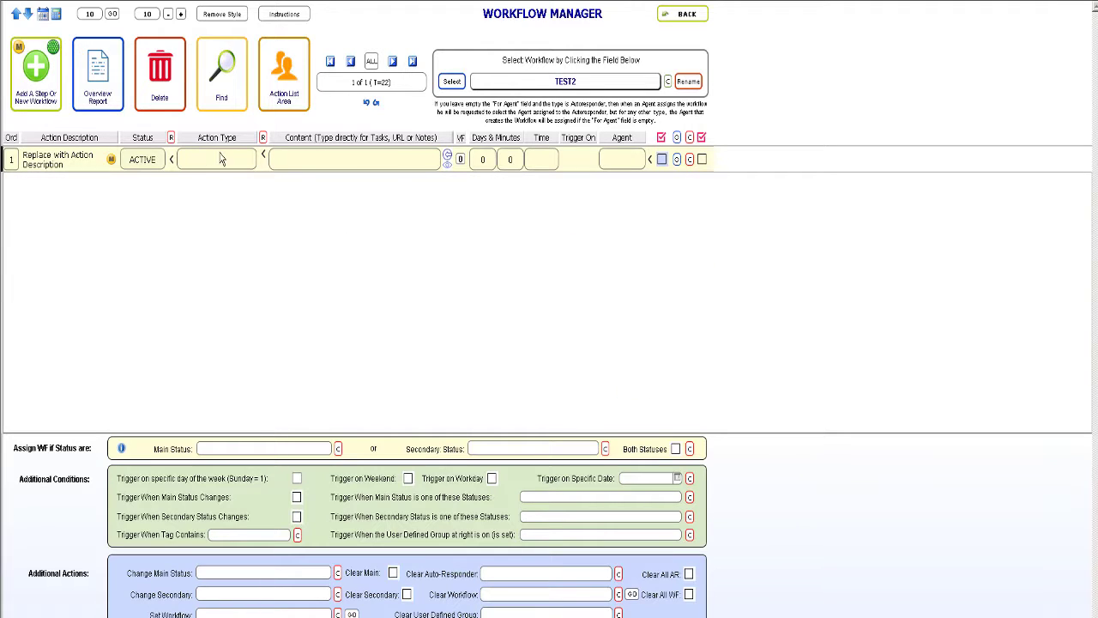
# Make the first TEST2 step an EMAIL action using the [[AFFILIATE 1]]About our previous conversation. template.
pyautogui.click(220, 159)
pyautogui.click(214, 228)
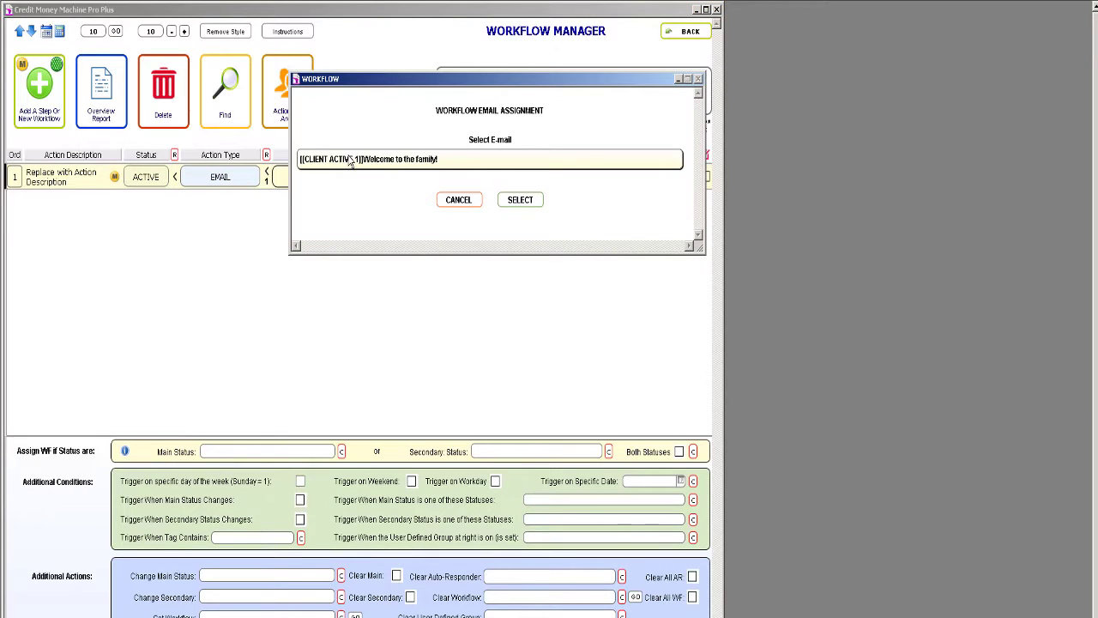
pyautogui.click(354, 162)
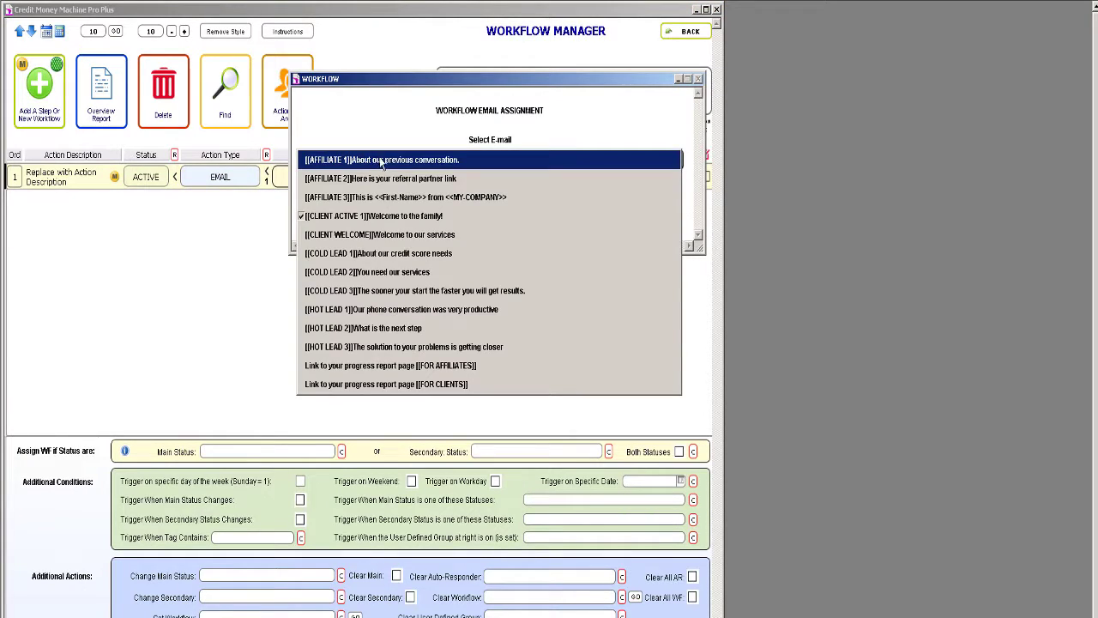
pyautogui.click(374, 161)
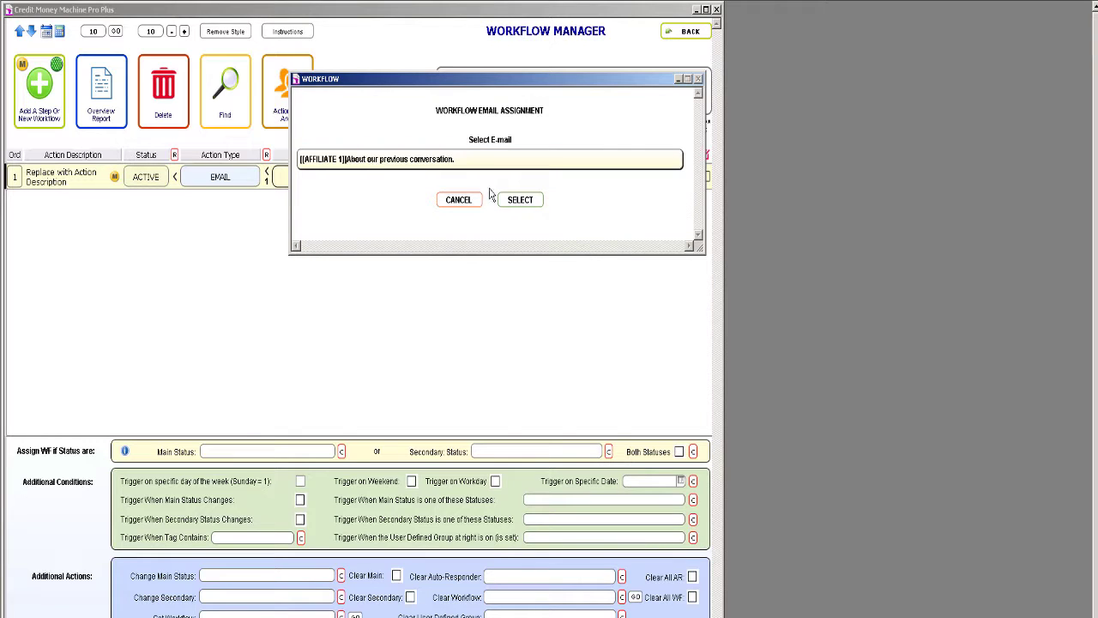
pyautogui.click(520, 199)
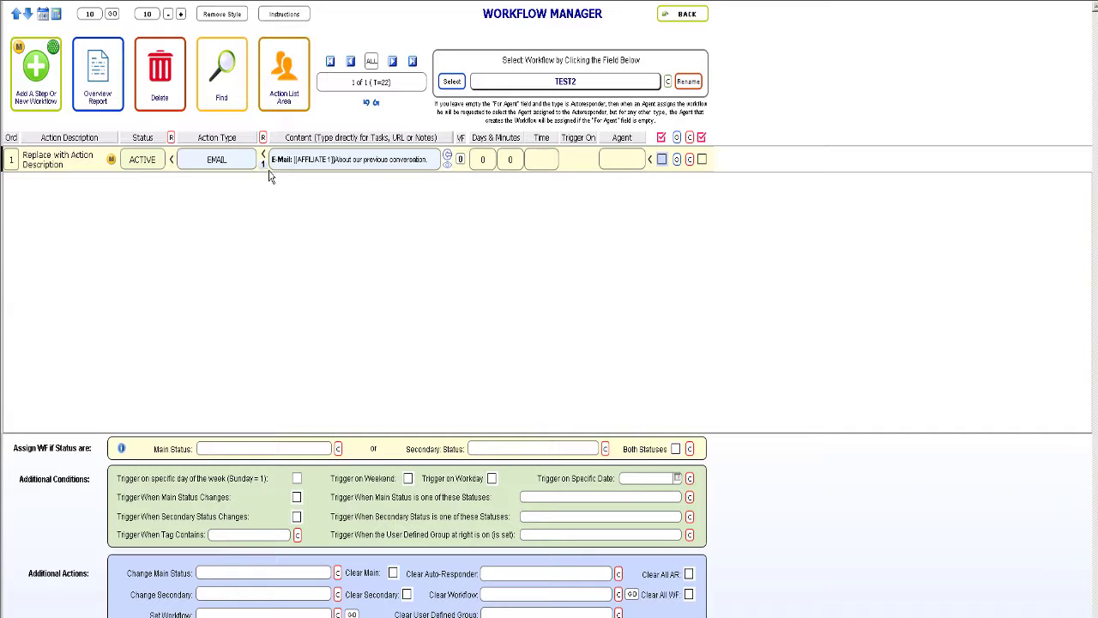
# Add a second step to TEST2 as an EMAIL action using the [[AFFILIATE 2]]Here is your referral partner link template.
pyautogui.click(45, 98)
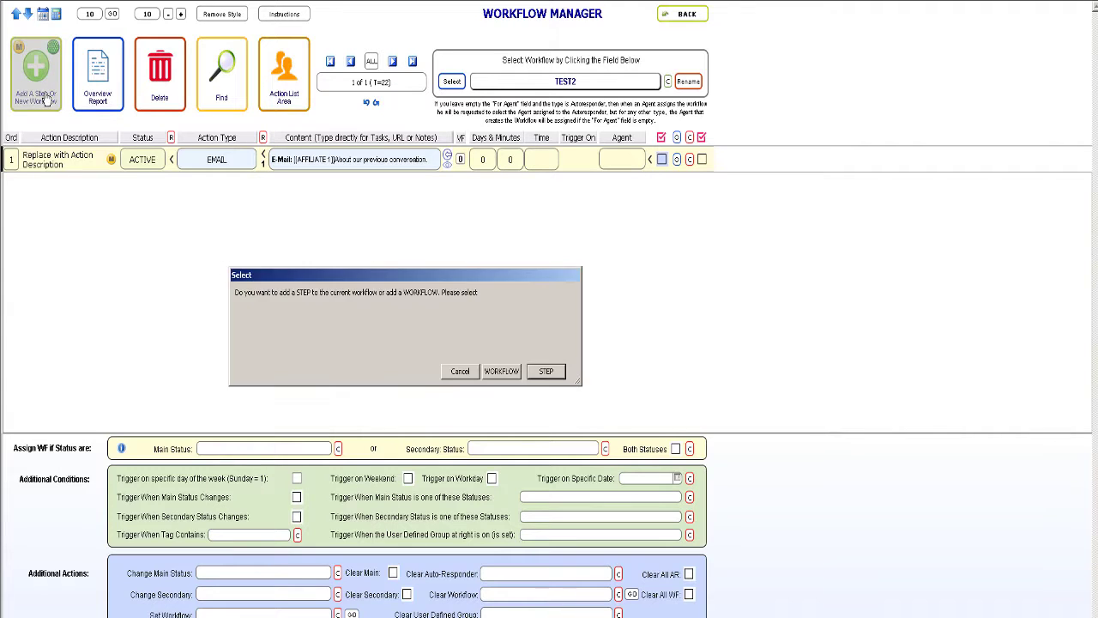
pyautogui.press('Return')
pyautogui.press('Return')
pyautogui.click(239, 185)
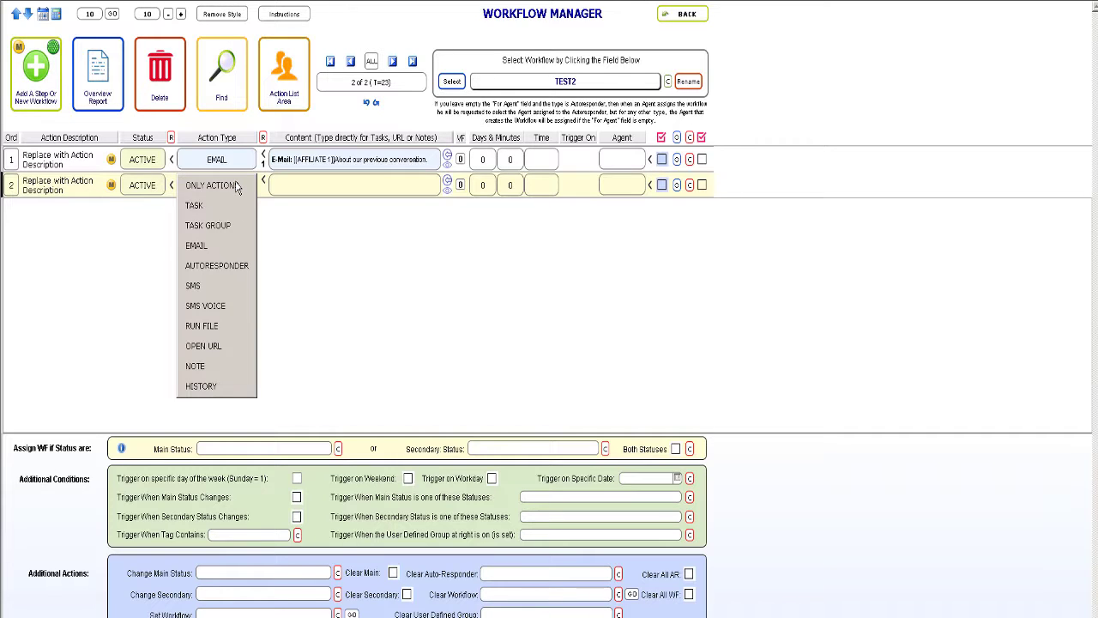
pyautogui.click(224, 246)
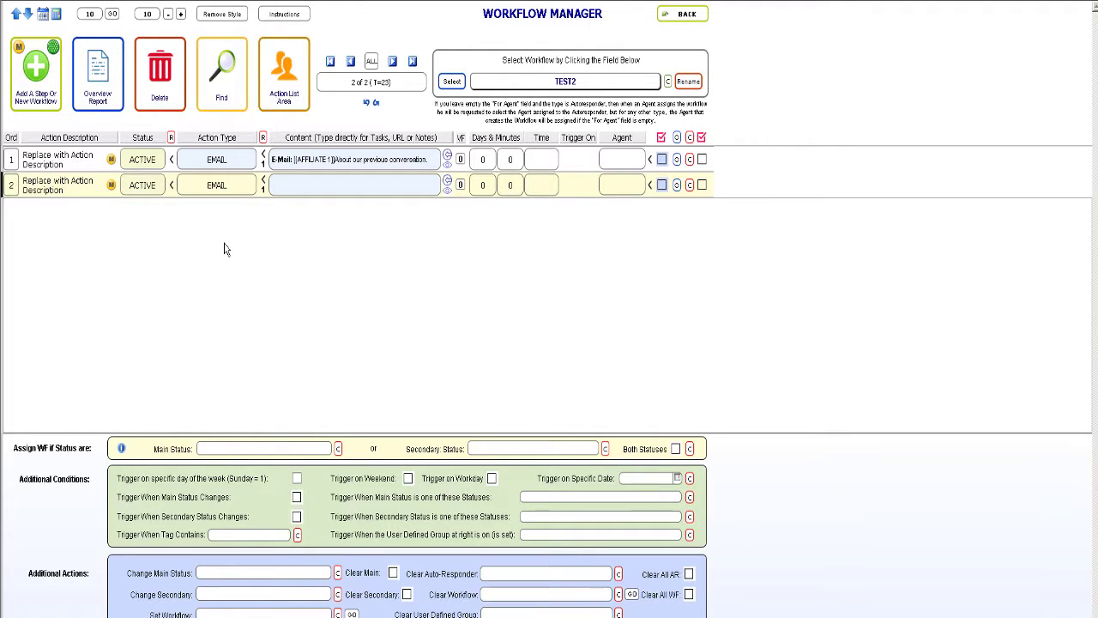
pyautogui.click(290, 185)
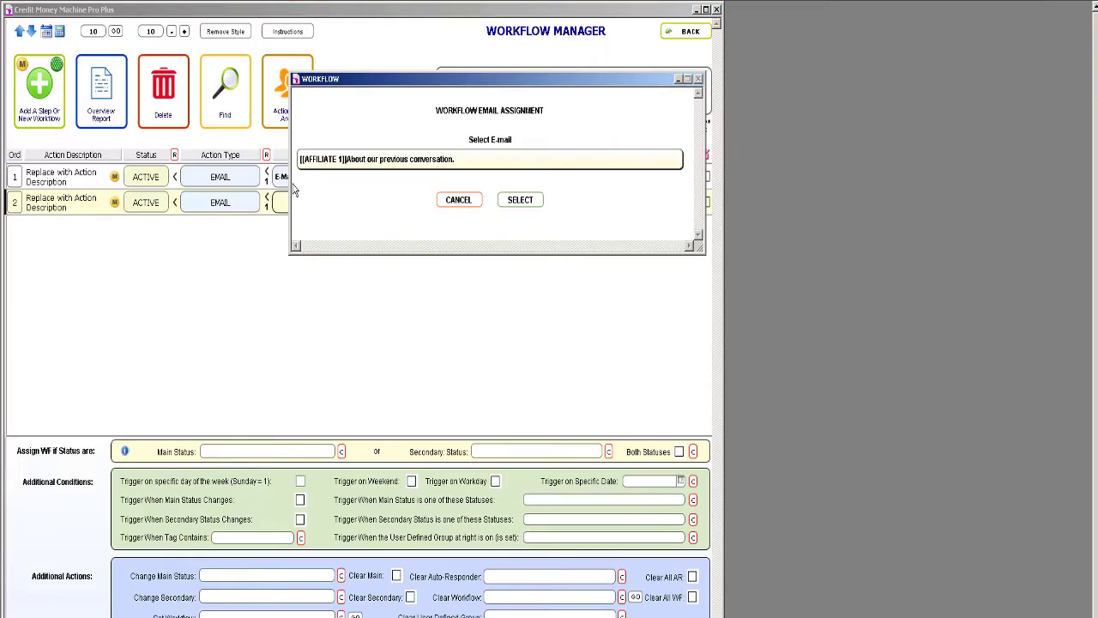
pyautogui.click(364, 161)
pyautogui.click(360, 179)
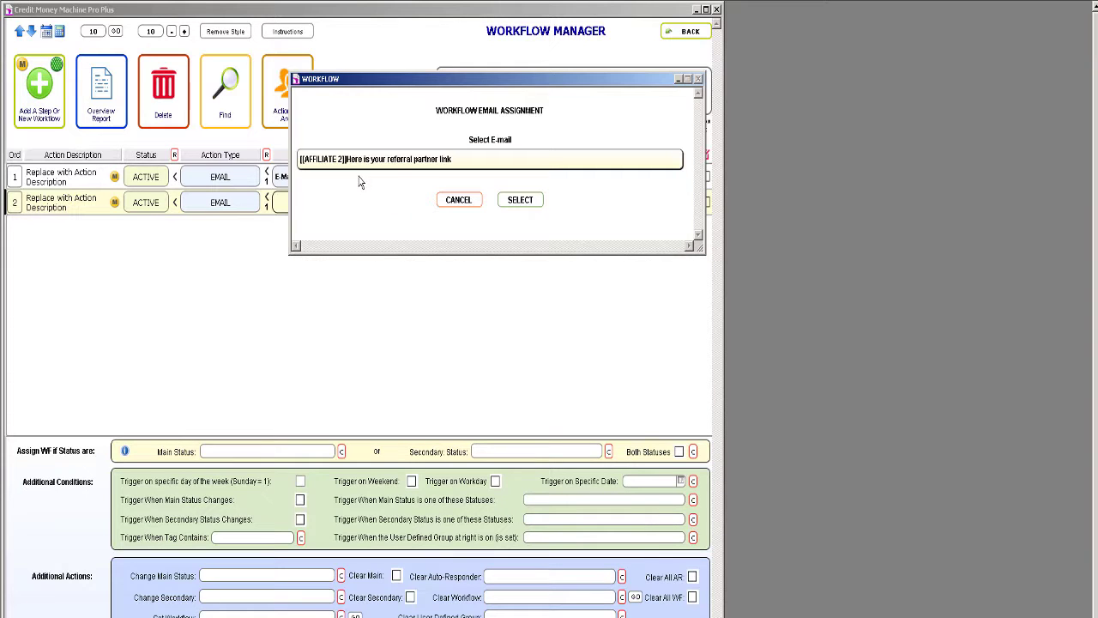
pyautogui.click(523, 206)
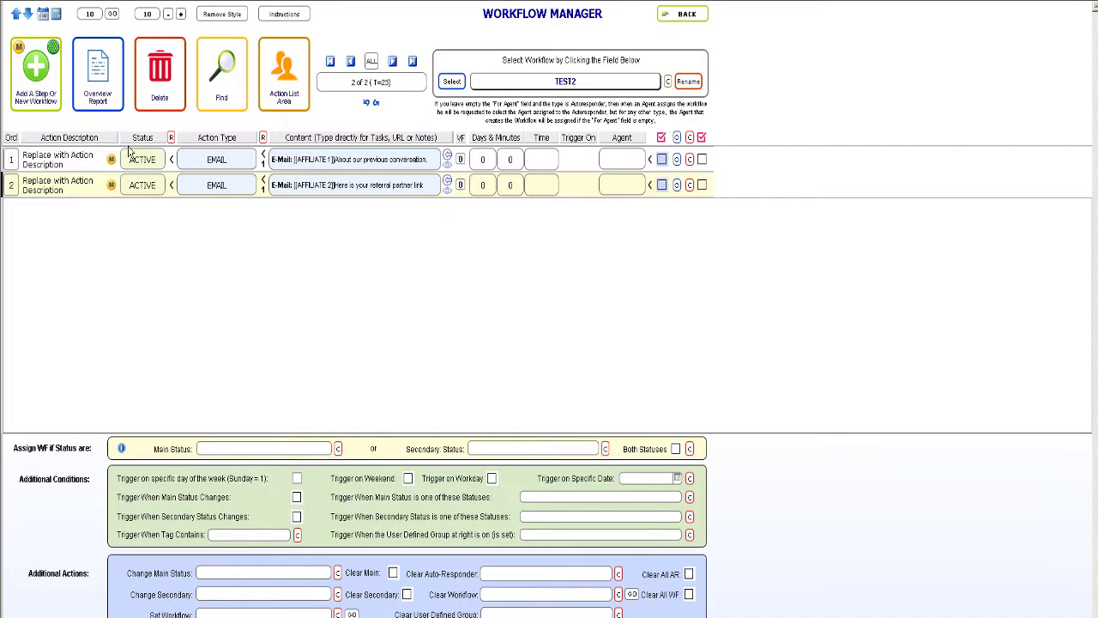
# Add a third step to TEST2 as an EMAIL action using the [[AFFILIATE 3]]This is <<First-Name>> from <<MY-COMPANY>> template.
pyautogui.click(48, 95)
pyautogui.press('Return')
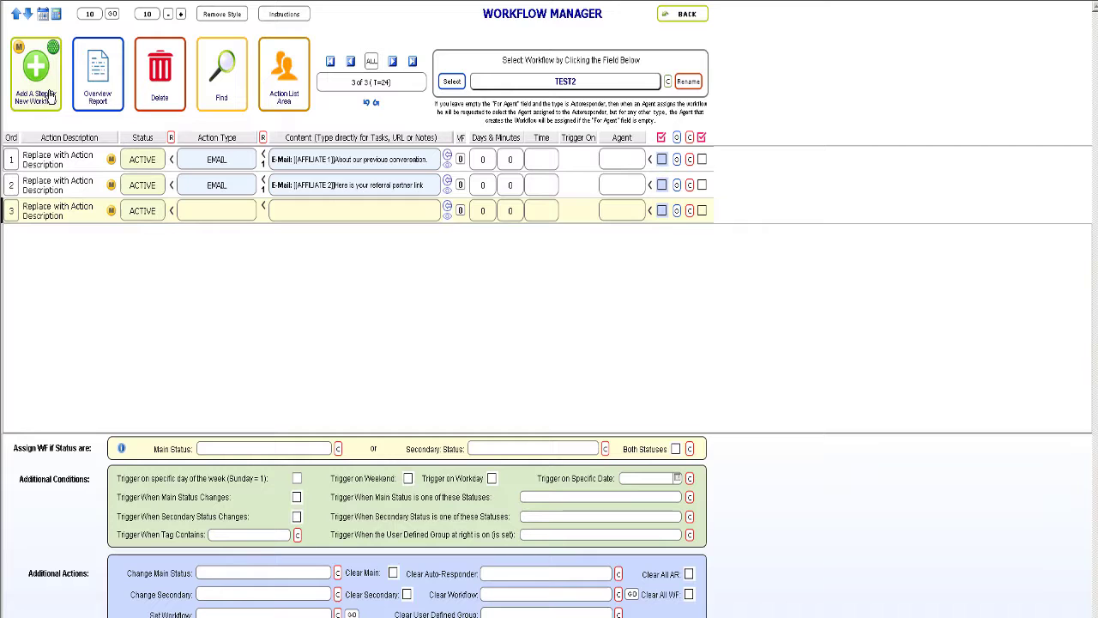
pyautogui.click(210, 211)
pyautogui.click(197, 271)
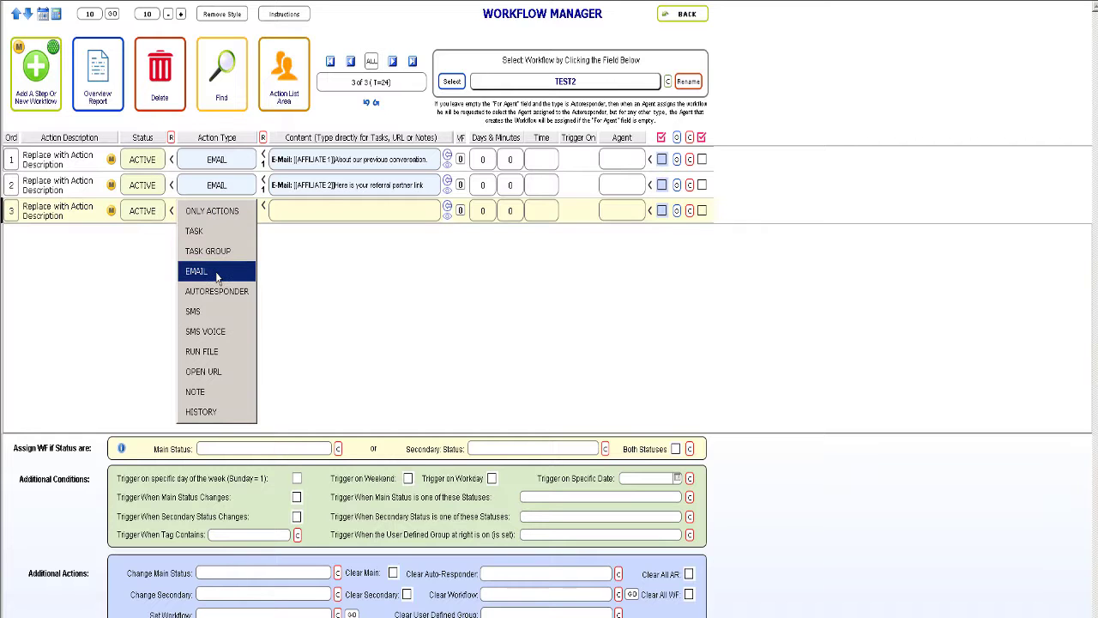
pyautogui.click(310, 213)
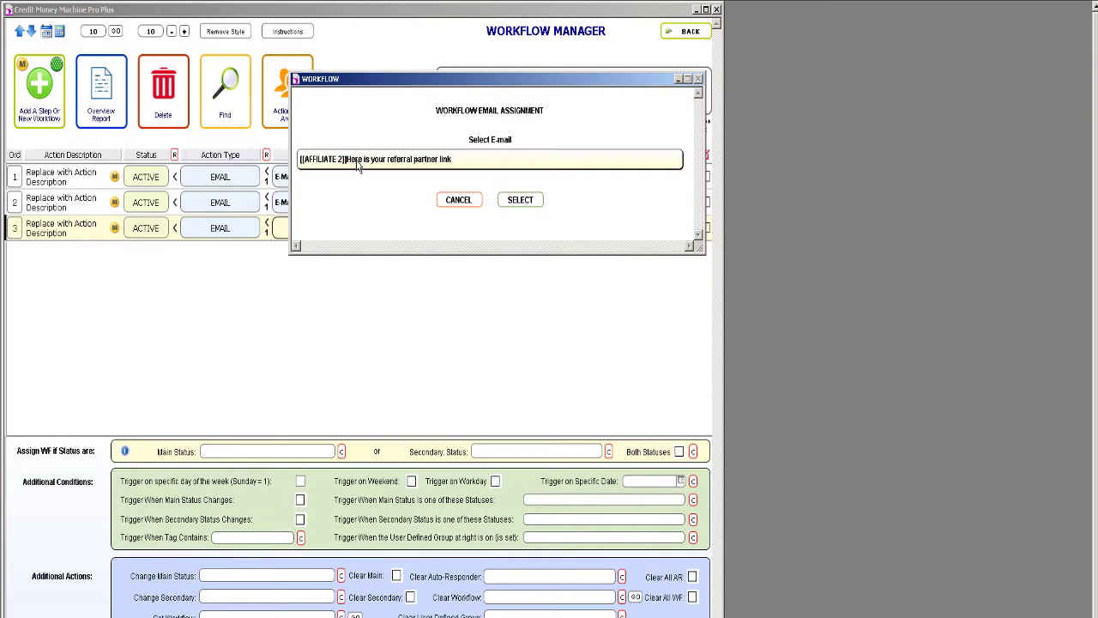
pyautogui.click(358, 168)
pyautogui.click(352, 202)
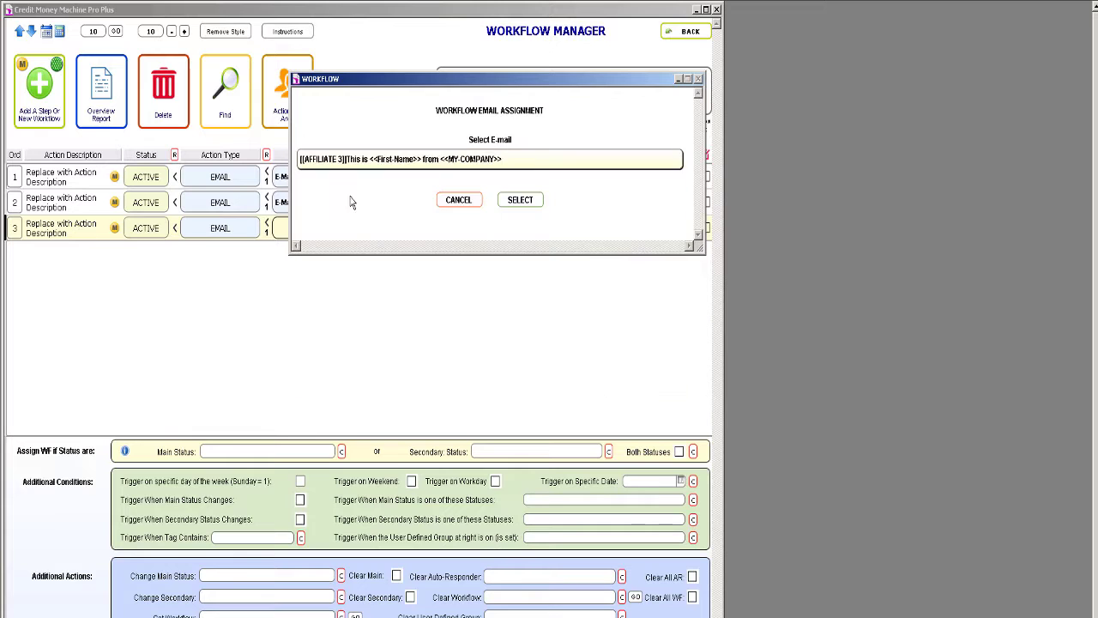
pyautogui.click(520, 200)
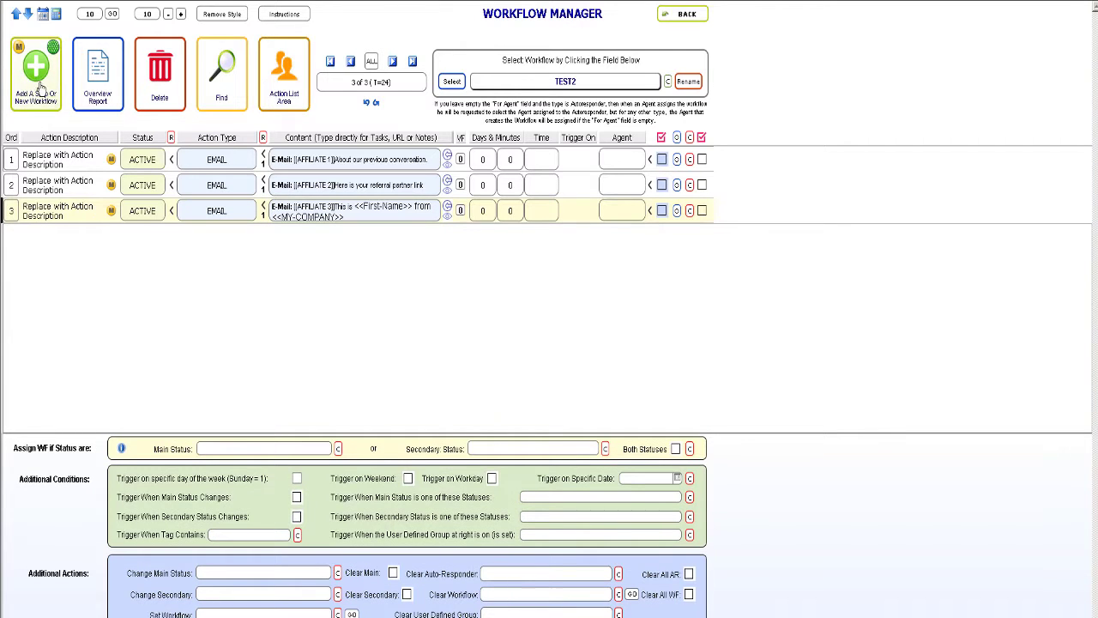
# Add a fourth EMAIL step using the [[CLIENT ACTIVE 1]]Welcome to the family! template, without adding it to contacts' already set up actions.
pyautogui.click(40, 89)
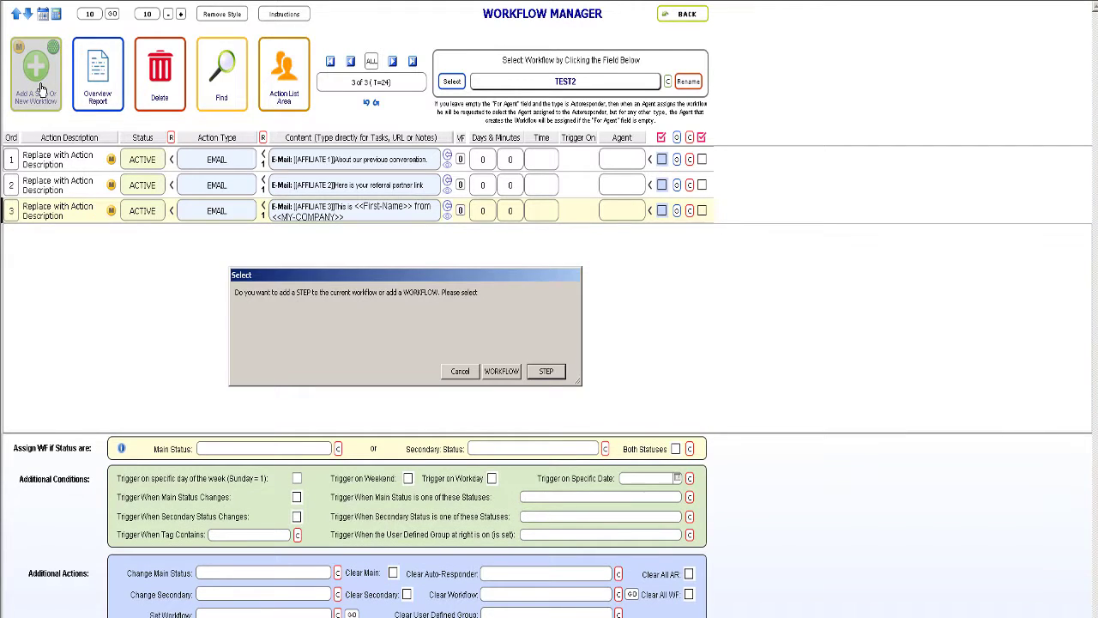
pyautogui.press('Return')
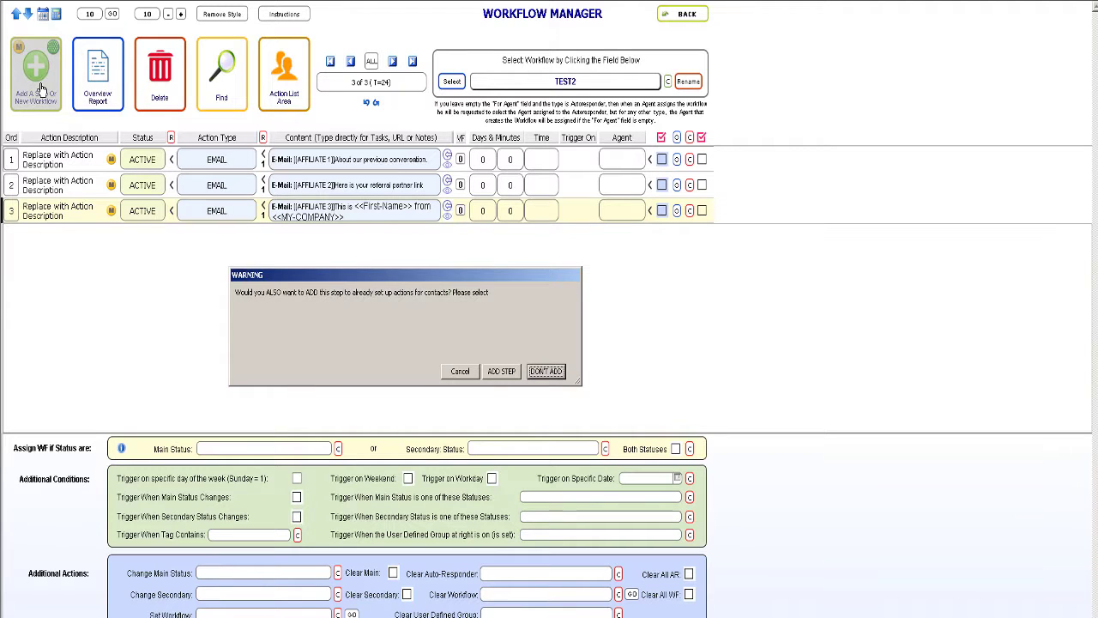
pyautogui.click(549, 374)
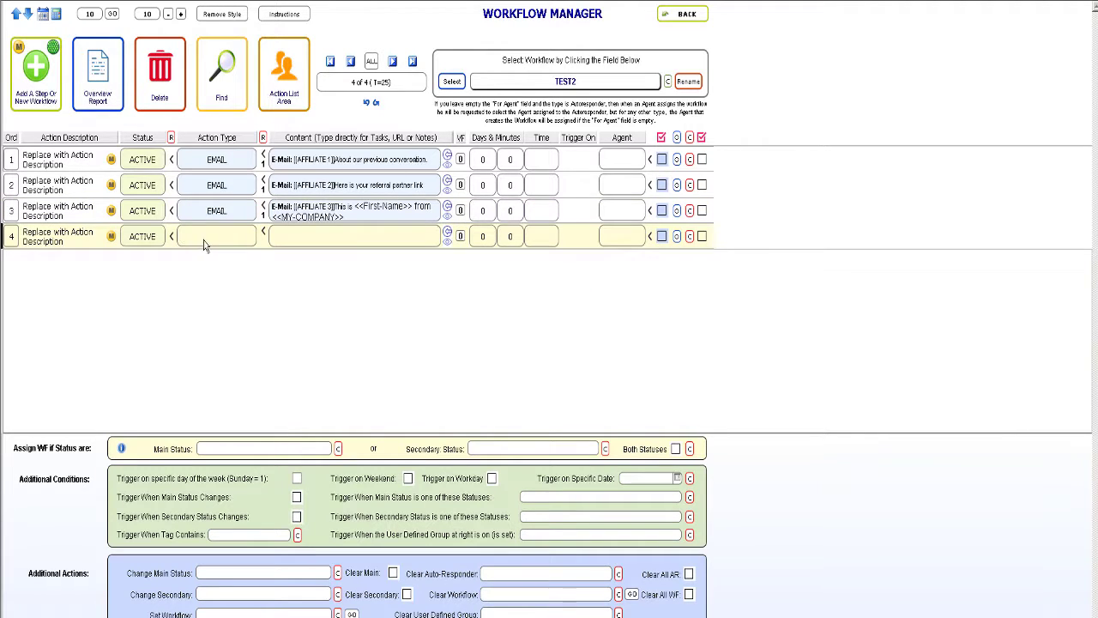
pyautogui.click(204, 246)
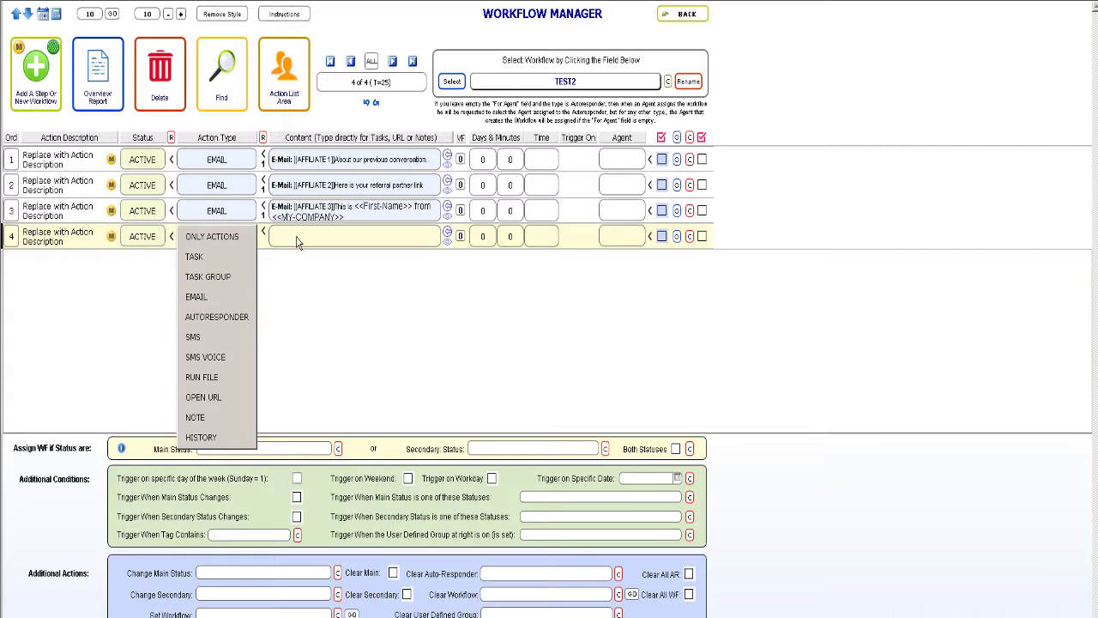
pyautogui.click(230, 297)
pyautogui.click(301, 239)
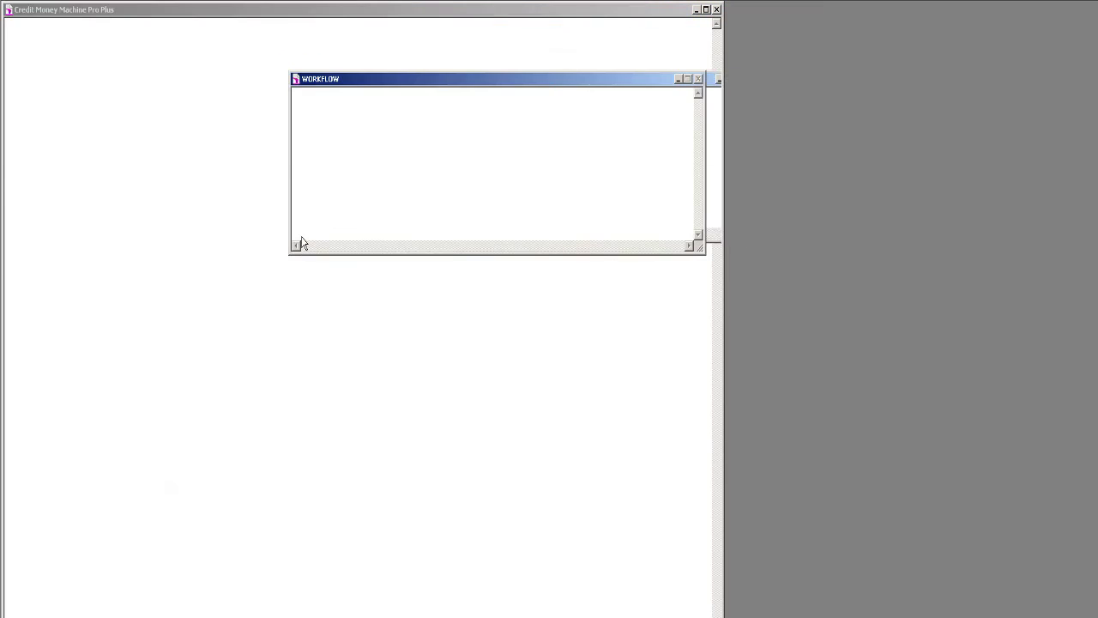
pyautogui.click(364, 168)
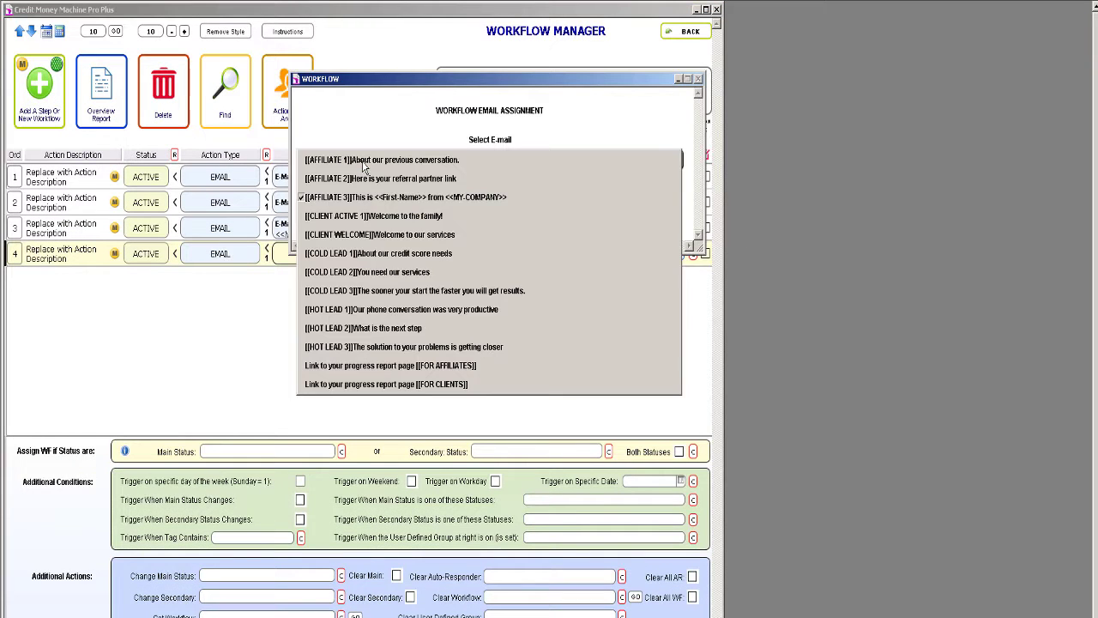
pyautogui.click(369, 218)
pyautogui.click(518, 202)
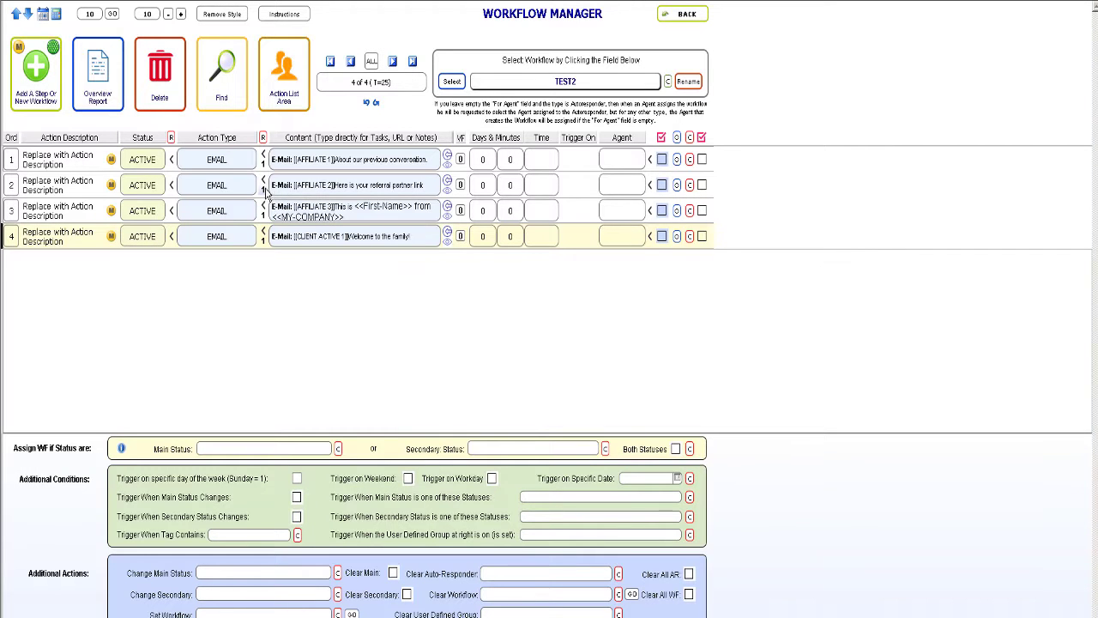
# Set the email number to 2 for step 2, 3 for step 3 and 4 for step 4.
pyautogui.click(263, 195)
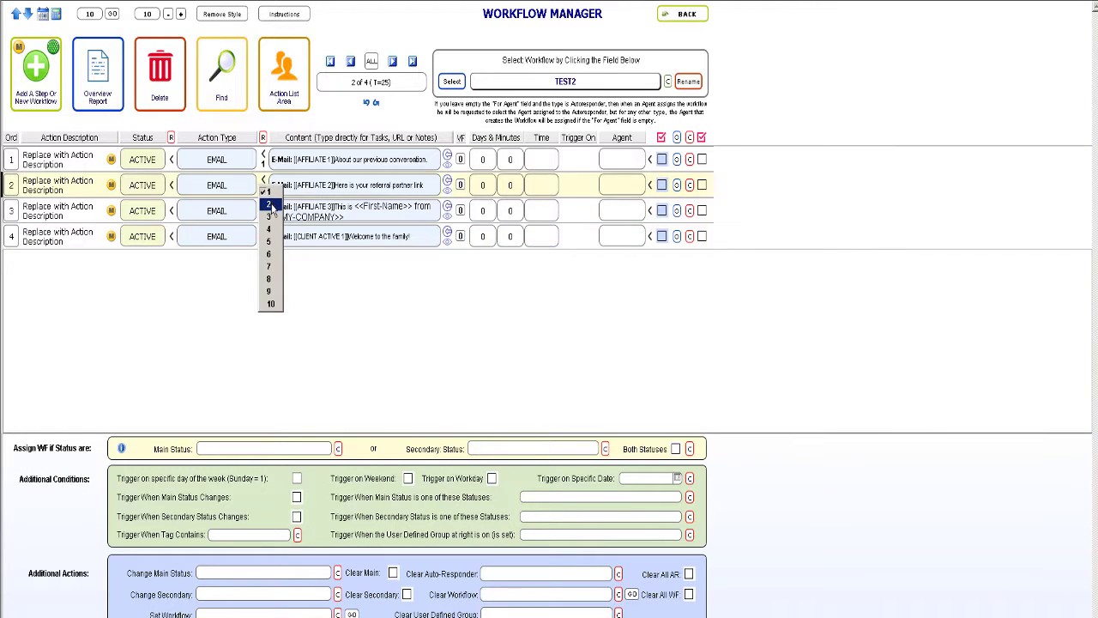
pyautogui.click(267, 210)
pyautogui.click(264, 218)
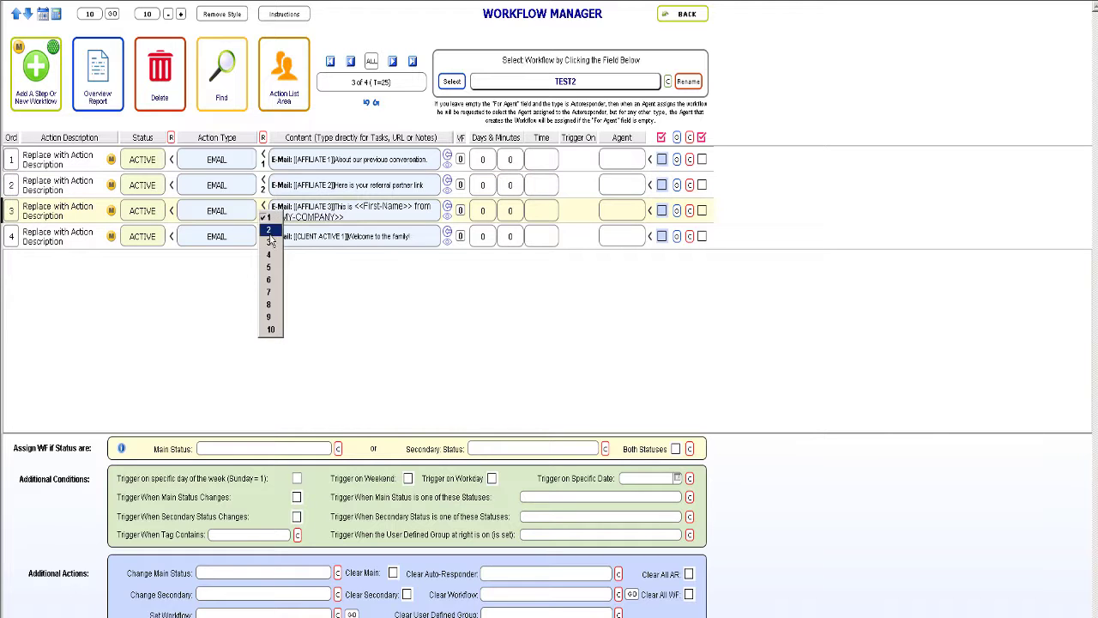
pyautogui.click(266, 244)
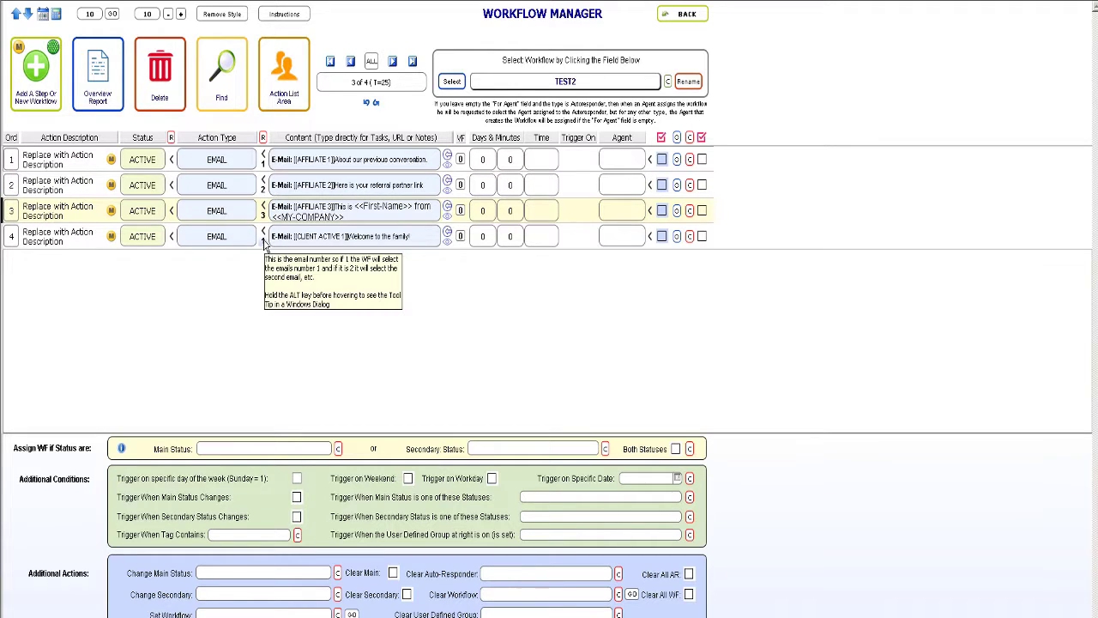
pyautogui.click(265, 243)
pyautogui.click(269, 283)
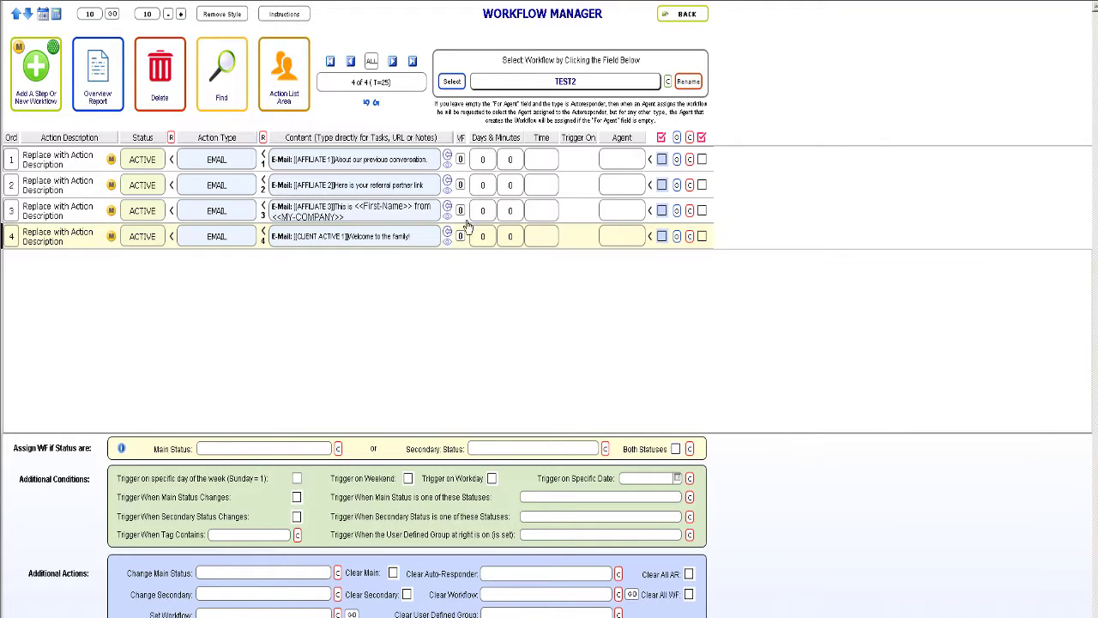
# Return to the contact, assign it the TEST2 workflow with the default starting days, and trigger the workflow immediately.
pyautogui.click(691, 16)
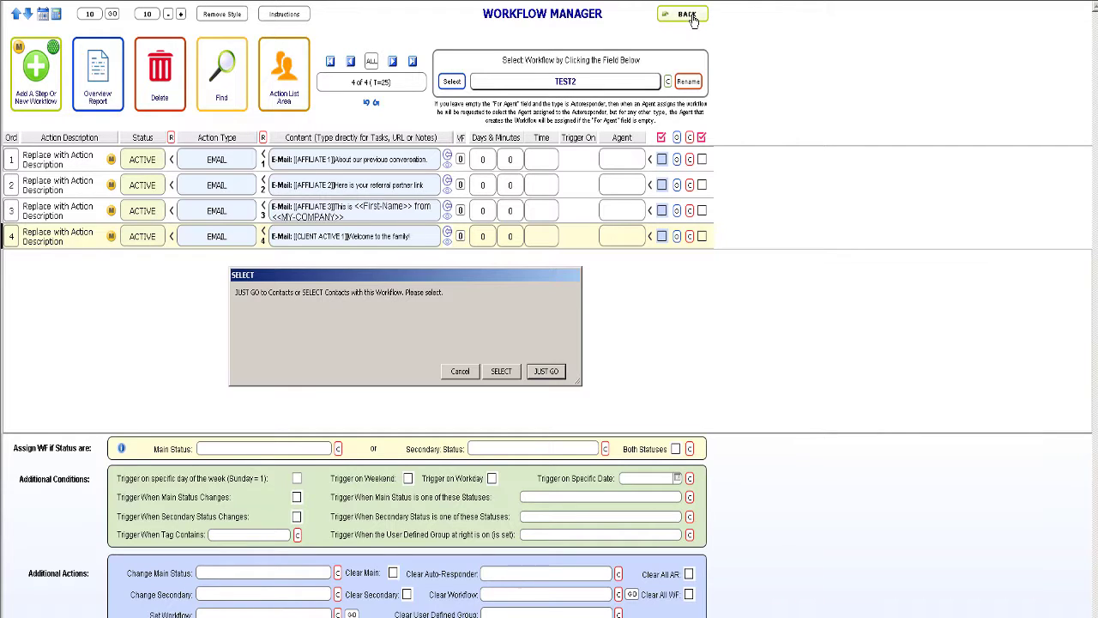
pyautogui.click(546, 372)
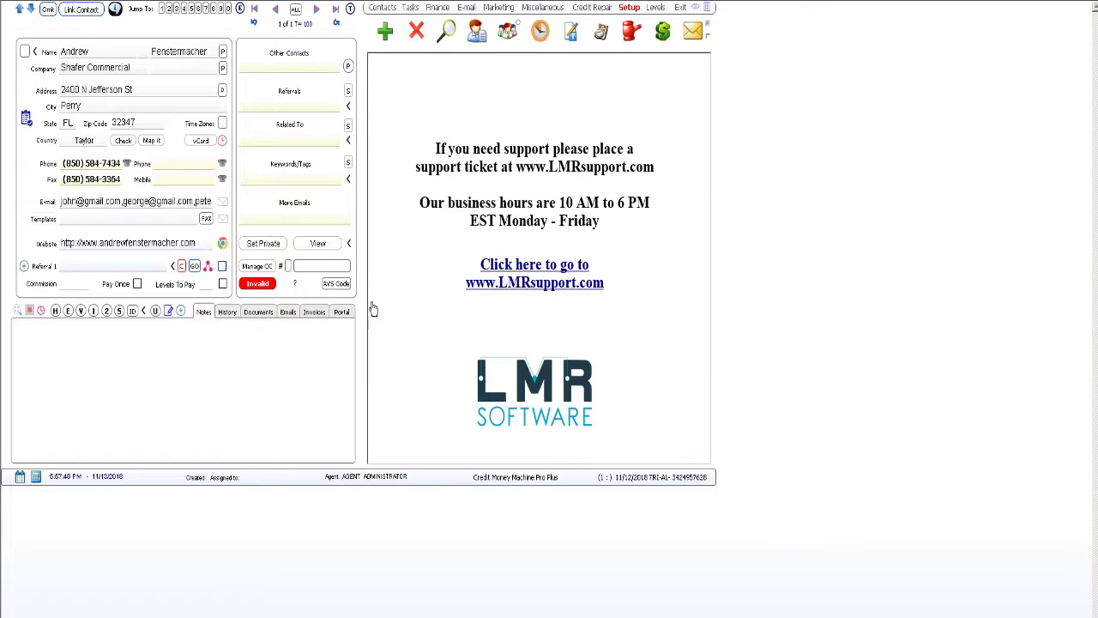
pyautogui.click(26, 118)
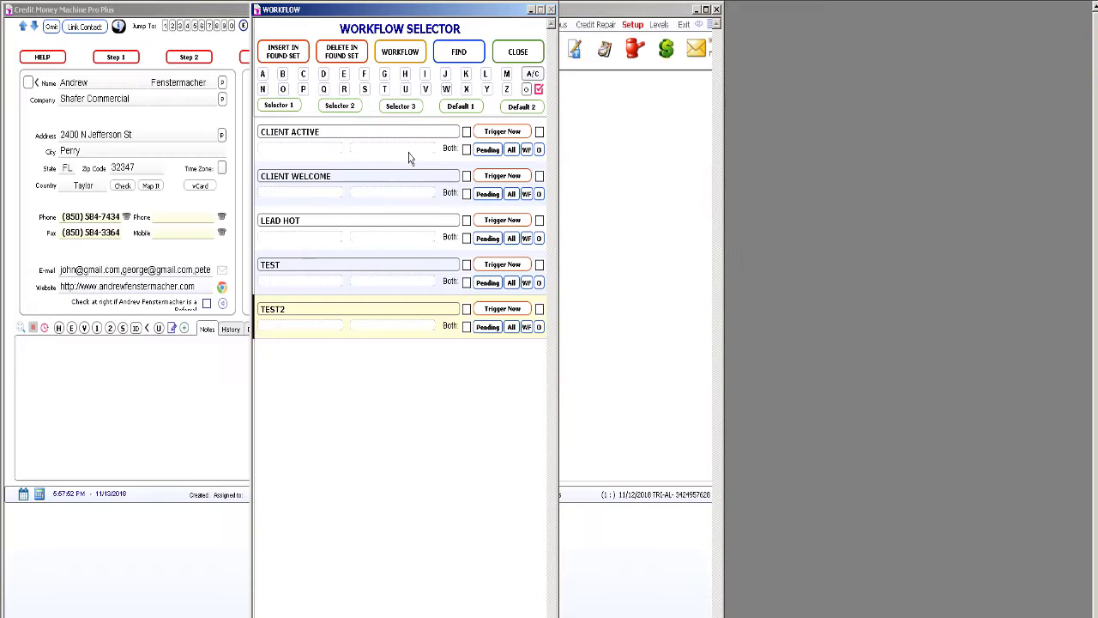
pyautogui.click(465, 312)
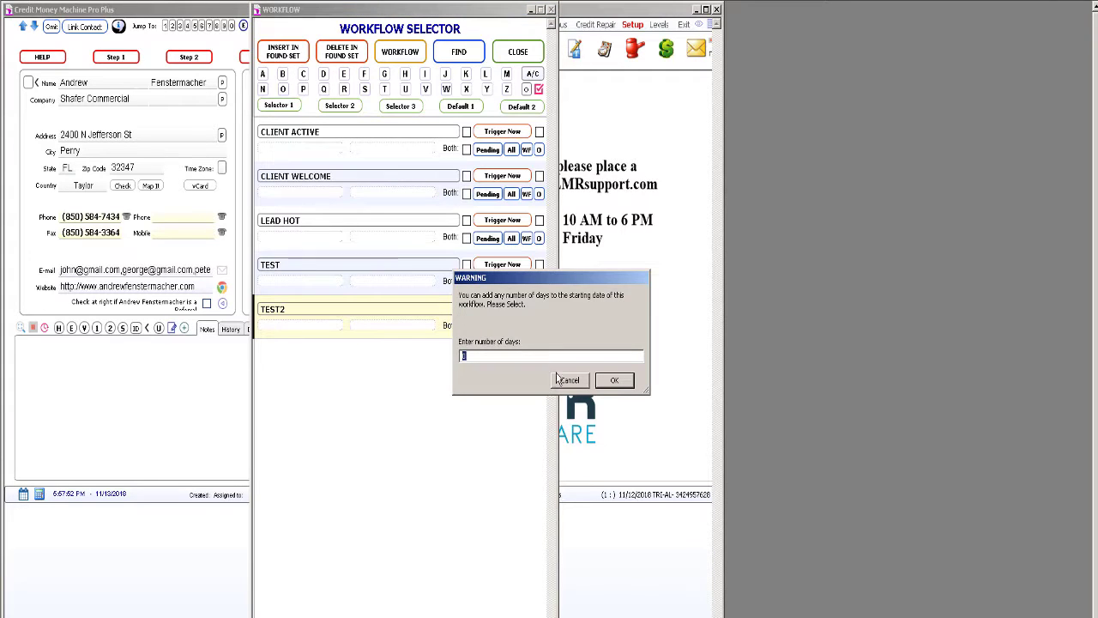
pyautogui.click(627, 386)
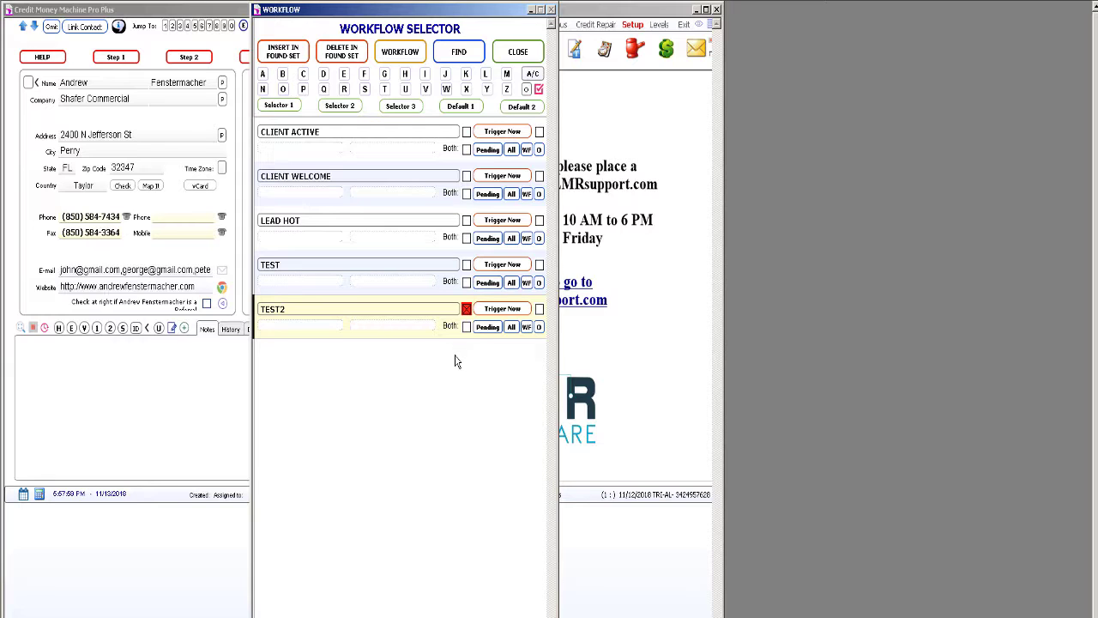
pyautogui.click(509, 311)
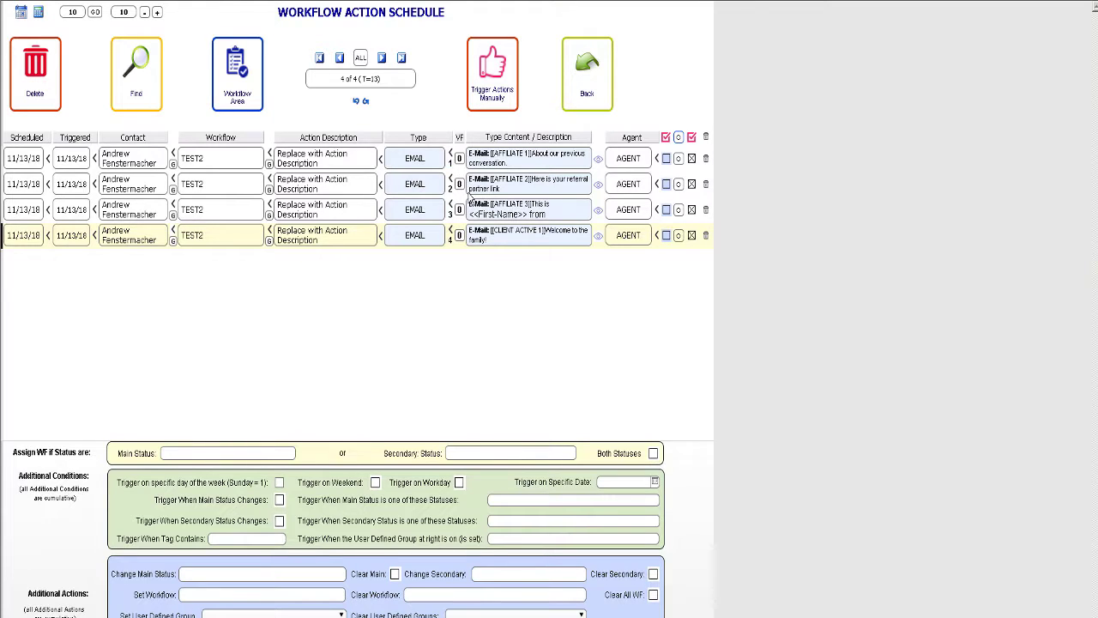
# Review the triggered workflow actions, then show the sent emails and check each one's recipient address.
pyautogui.moveTo(453, 248)
pyautogui.click(587, 81)
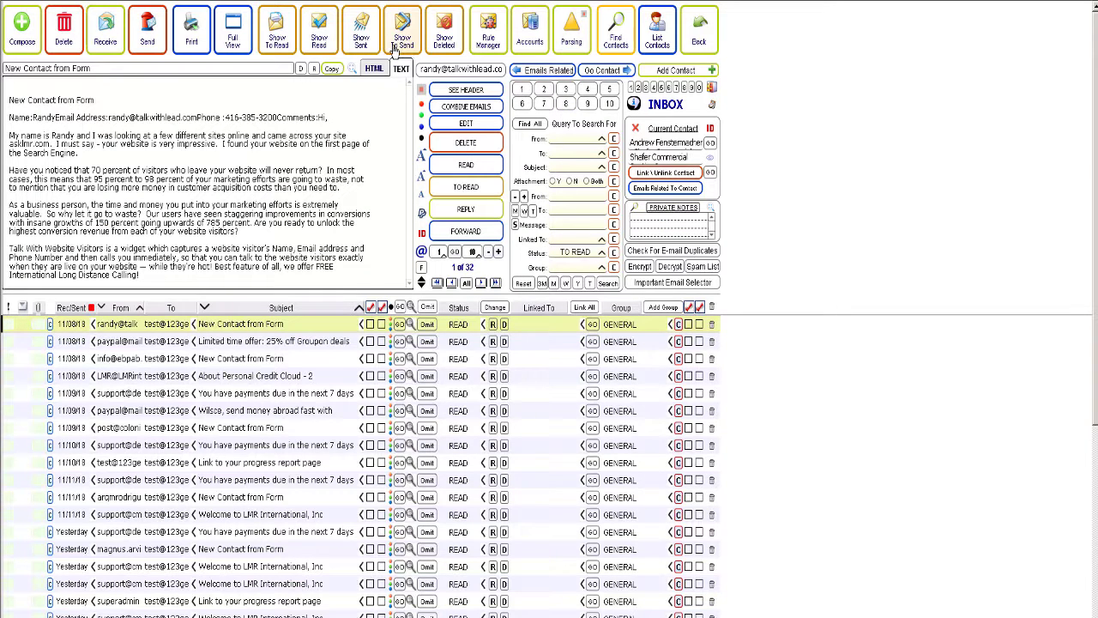
pyautogui.click(361, 33)
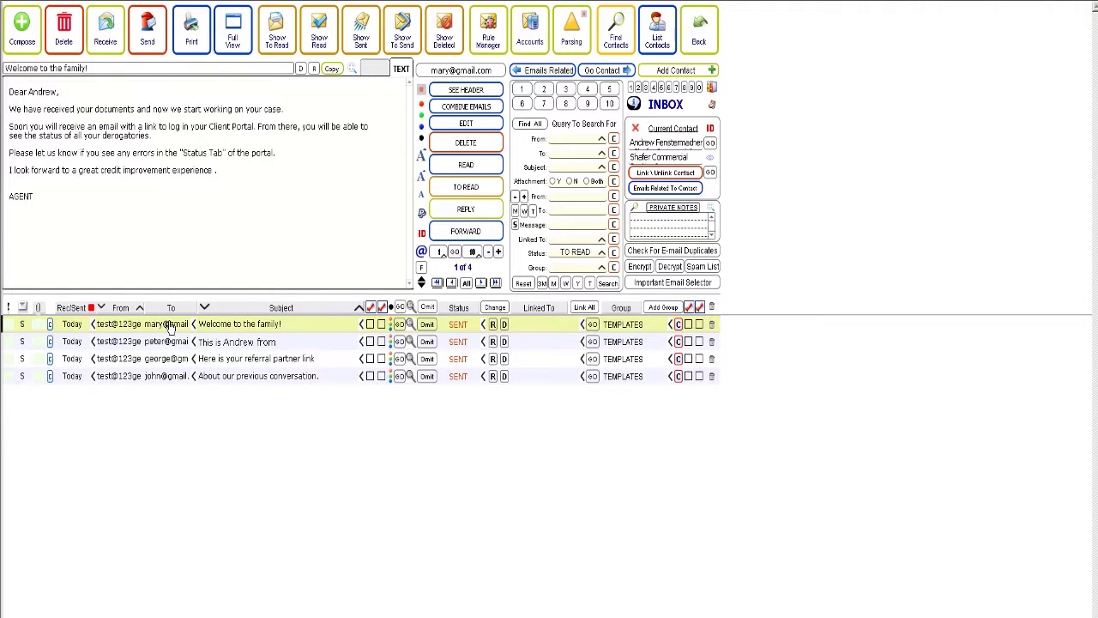
pyautogui.moveTo(170, 327)
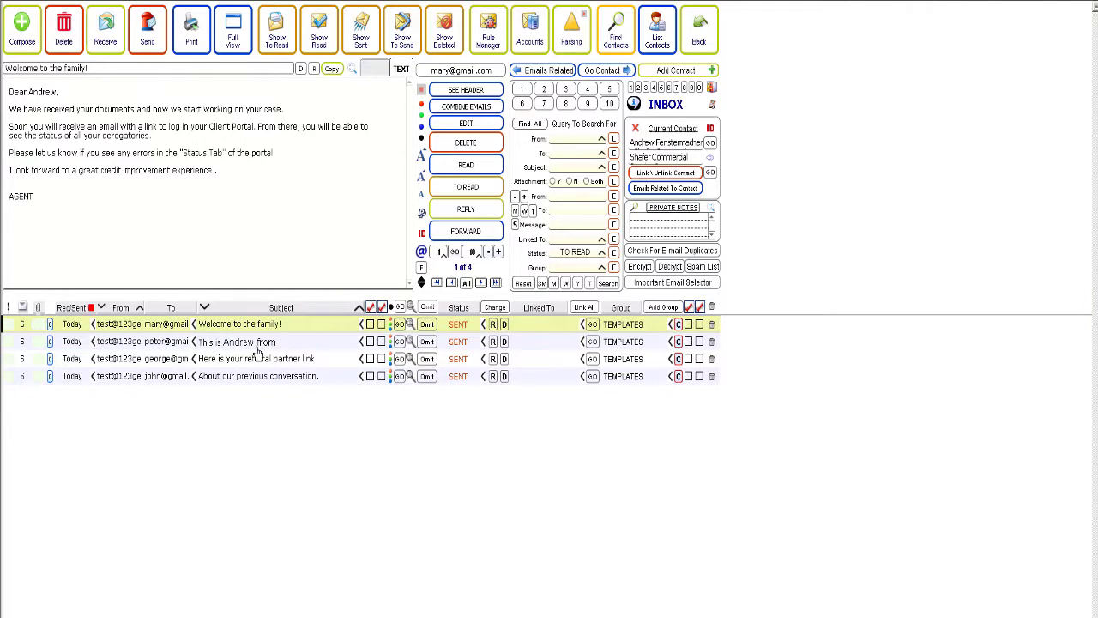